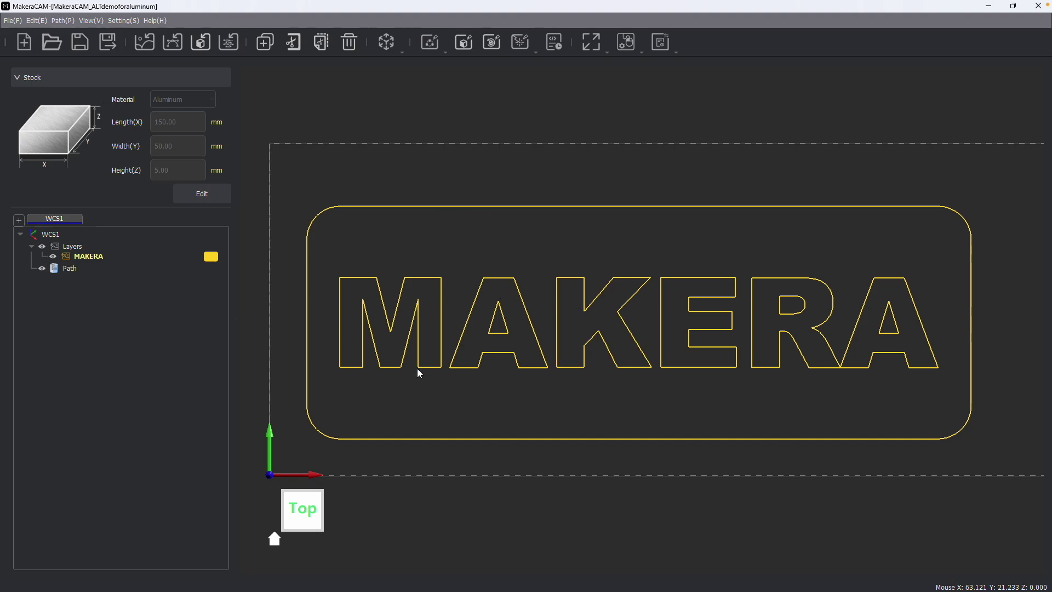
Start a Vector Contour path and select the rounded rectangular border around the MAKERA lettering.
left_click(430, 42)
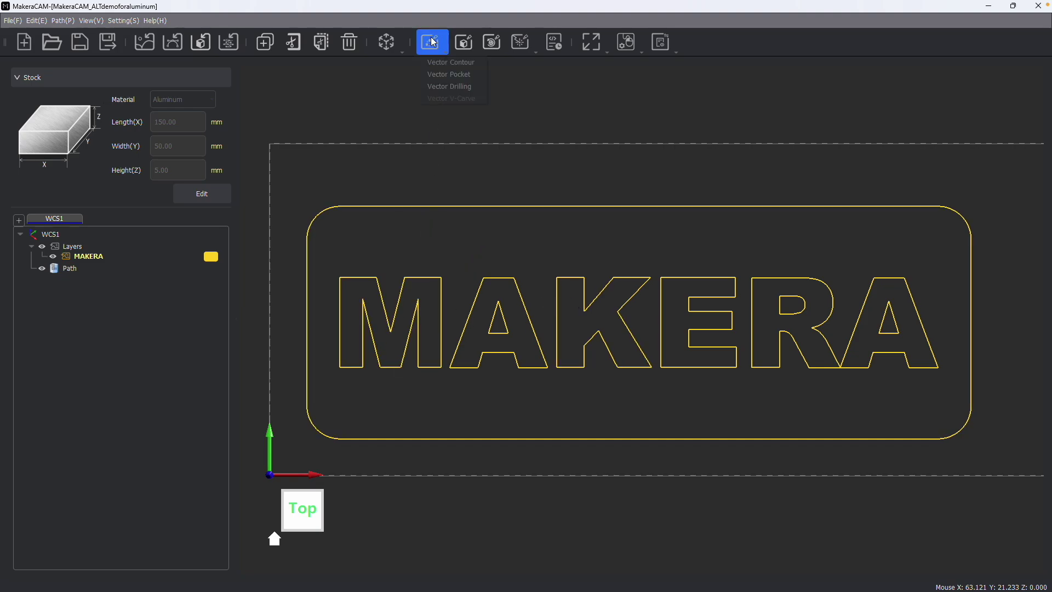
left_click(443, 63)
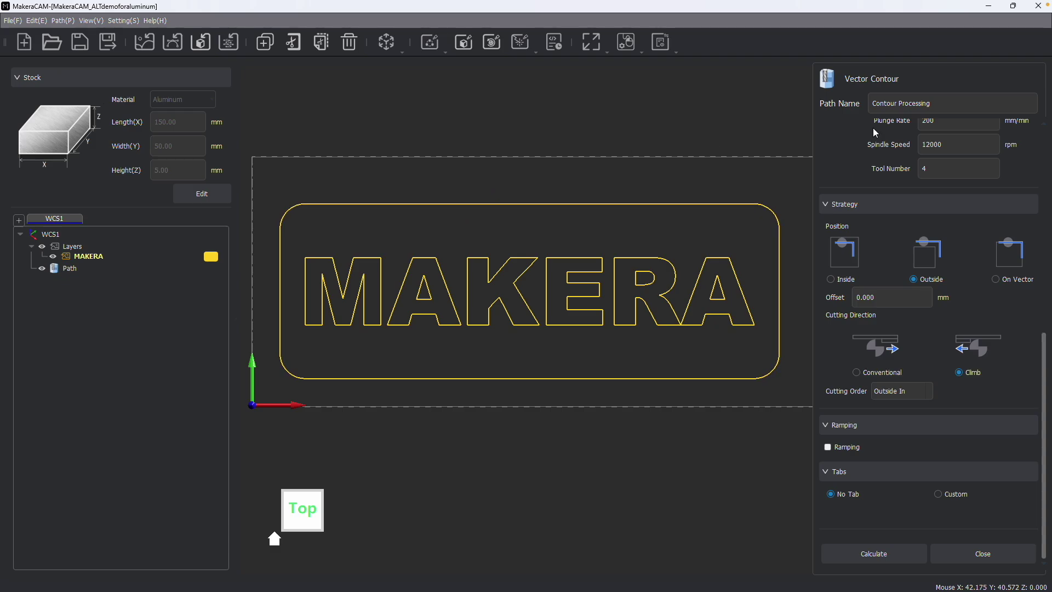
scroll(964, 161, "up", 6)
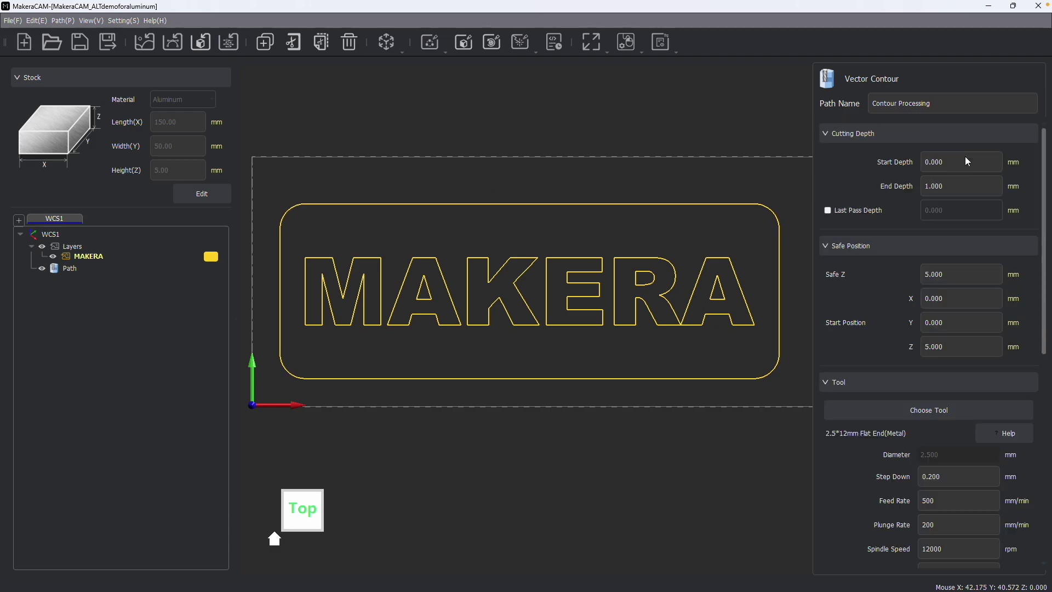
left_click(492, 204)
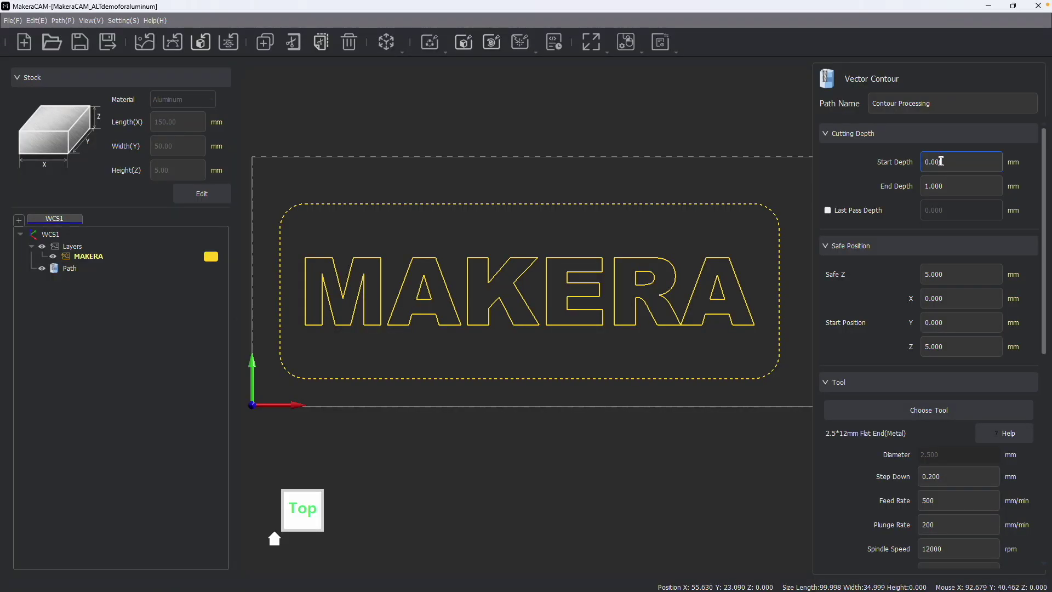
Set the contour's end depth to 5.5 mm and enable the last pass depth.
left_click_drag(942, 162, 915, 162)
left_click(943, 162)
left_click_drag(950, 163, 923, 163)
left_click(945, 165)
left_click_drag(952, 186, 900, 192)
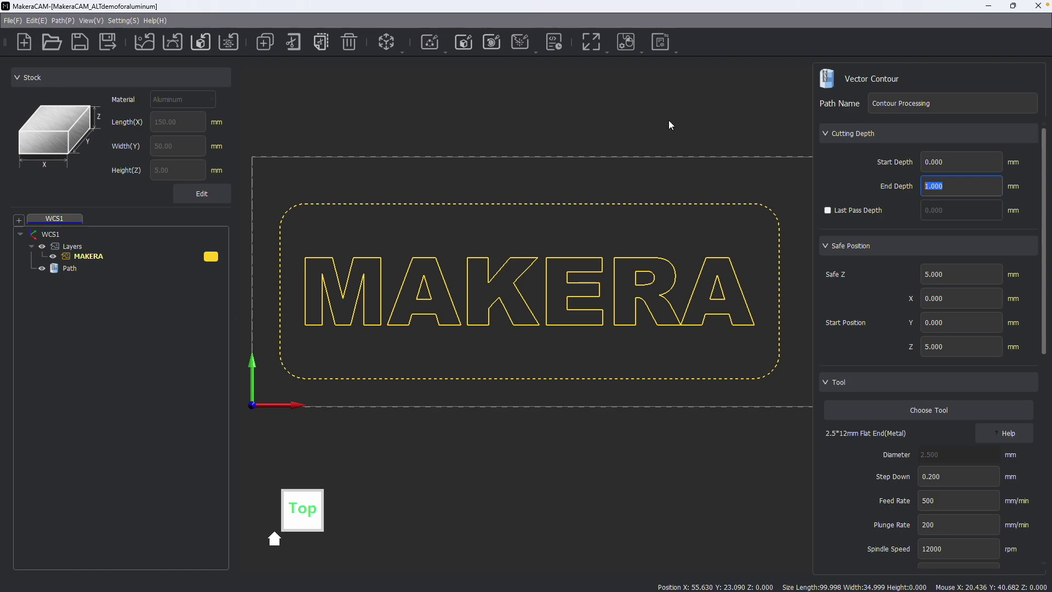
type("5.5")
left_click(828, 211)
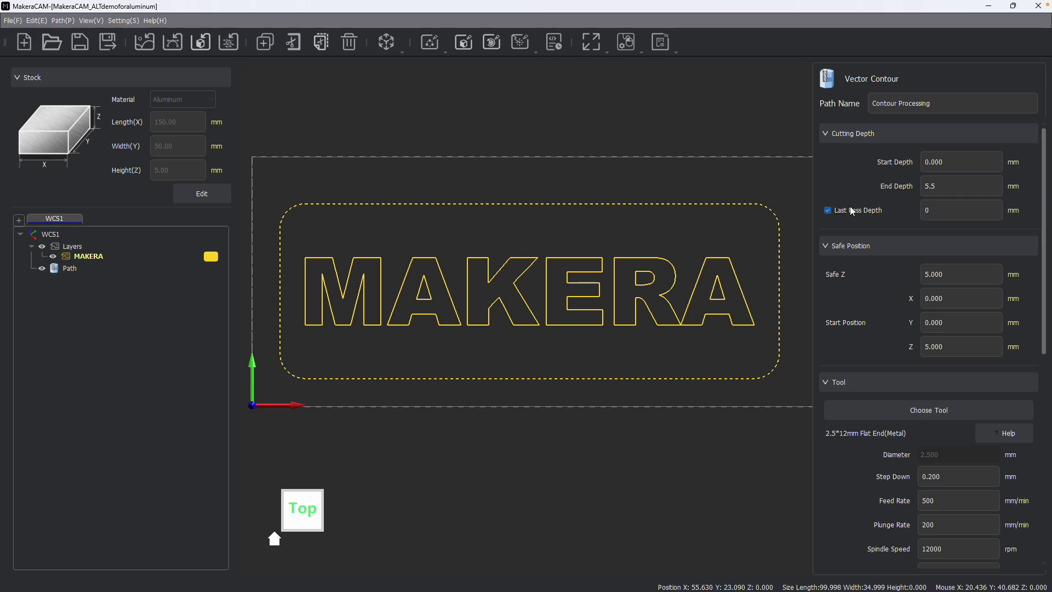
Review the X, Y and Z start position values in the contour's safe position settings.
scroll(898, 203, "down", 3)
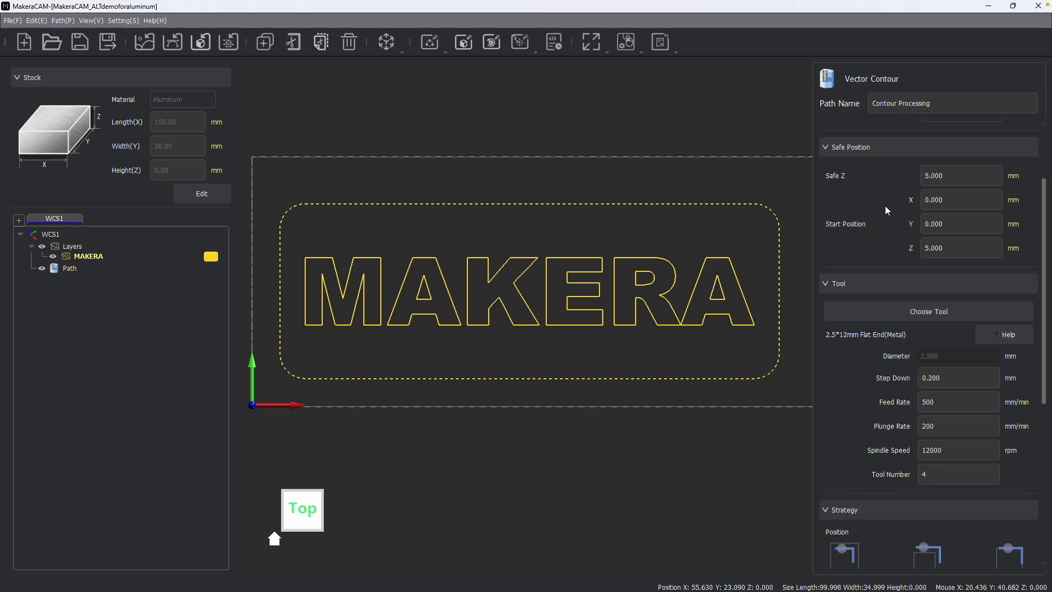
left_click(954, 226)
left_click(943, 253)
left_click(948, 200)
left_click(942, 229)
left_click(924, 247)
scroll(903, 248, "down", 3)
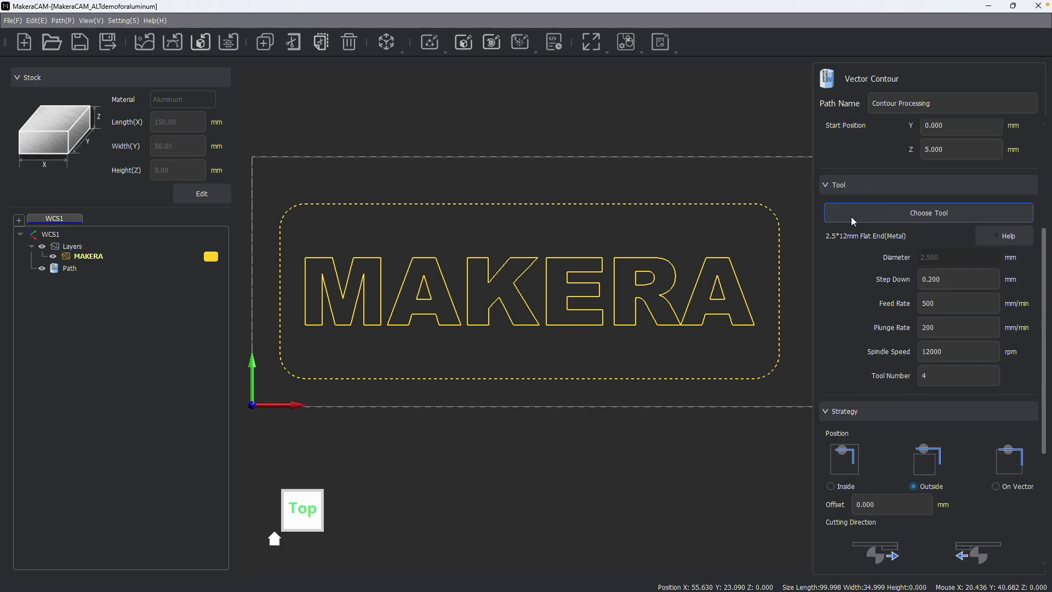
Choose the 2.5*12mm Flat End(Metal) single flute bit as the contour's cutting tool.
left_click(877, 214)
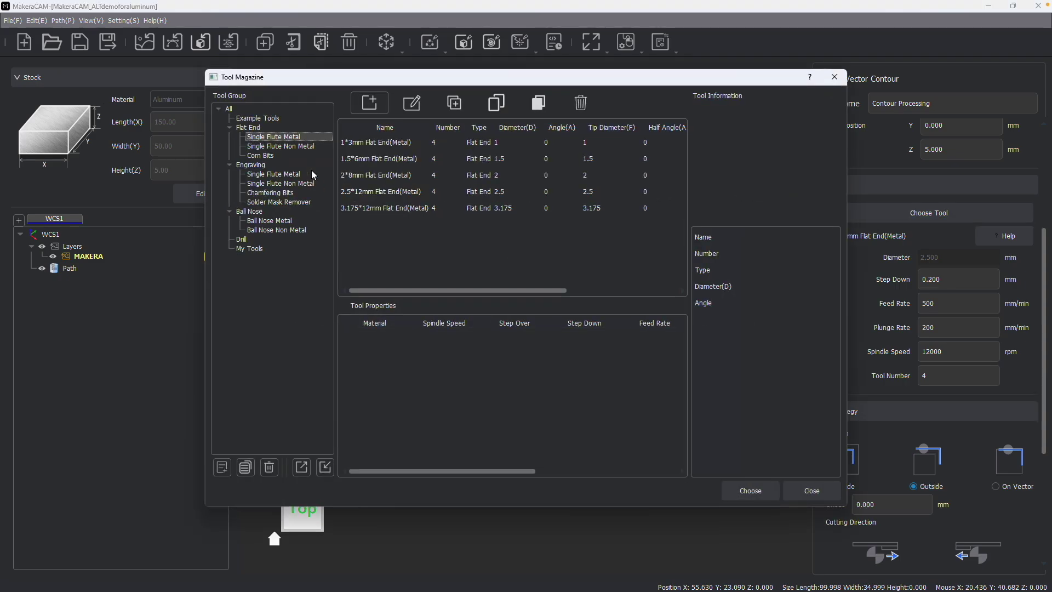
left_click(377, 194)
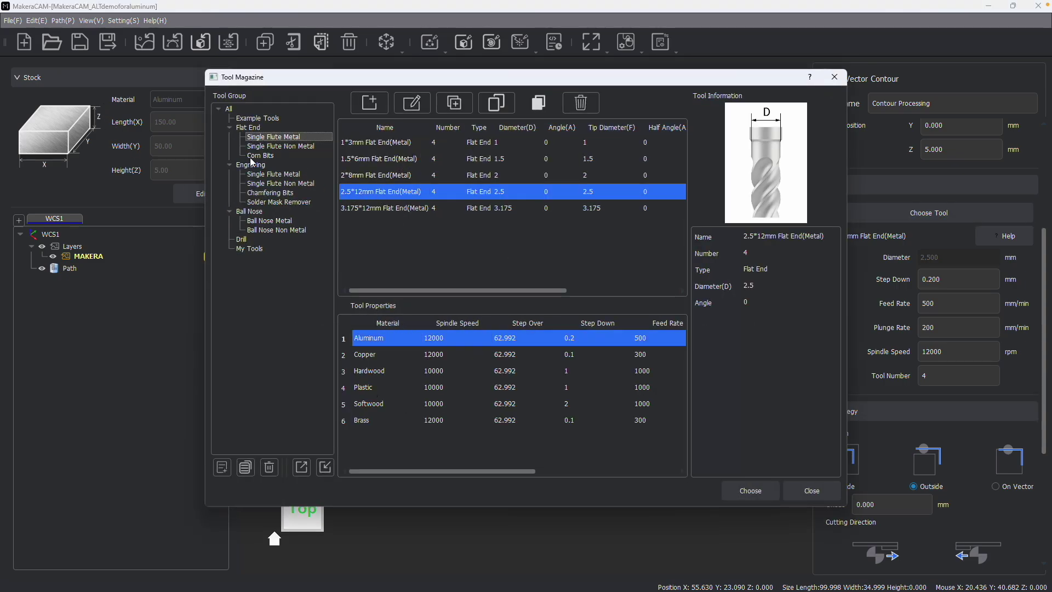
left_click(744, 492)
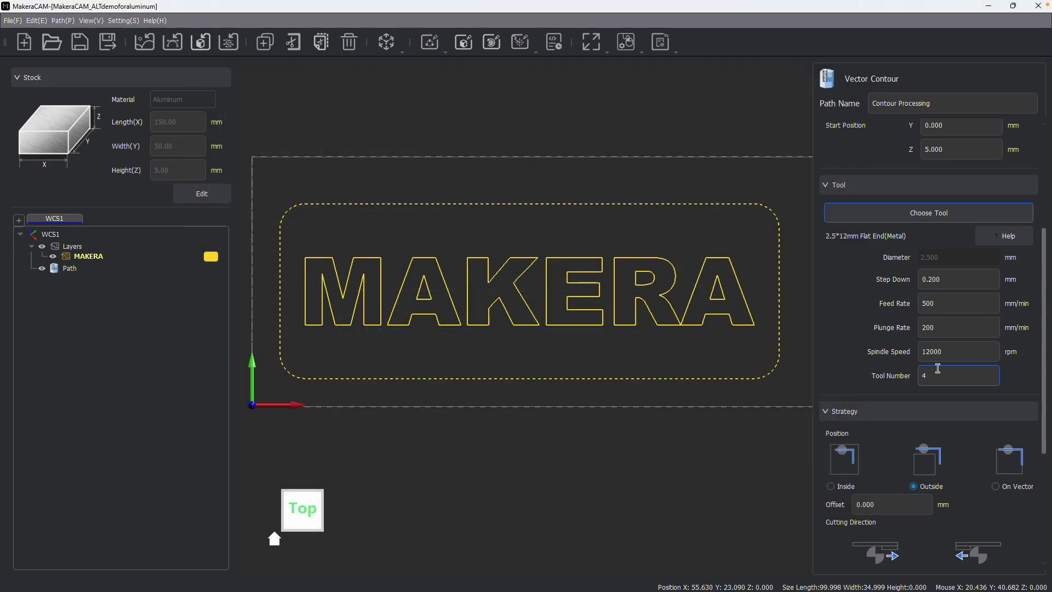
Calculate the contour toolpath on the outside of the rounded border and inspect it.
scroll(898, 293, "down", 5)
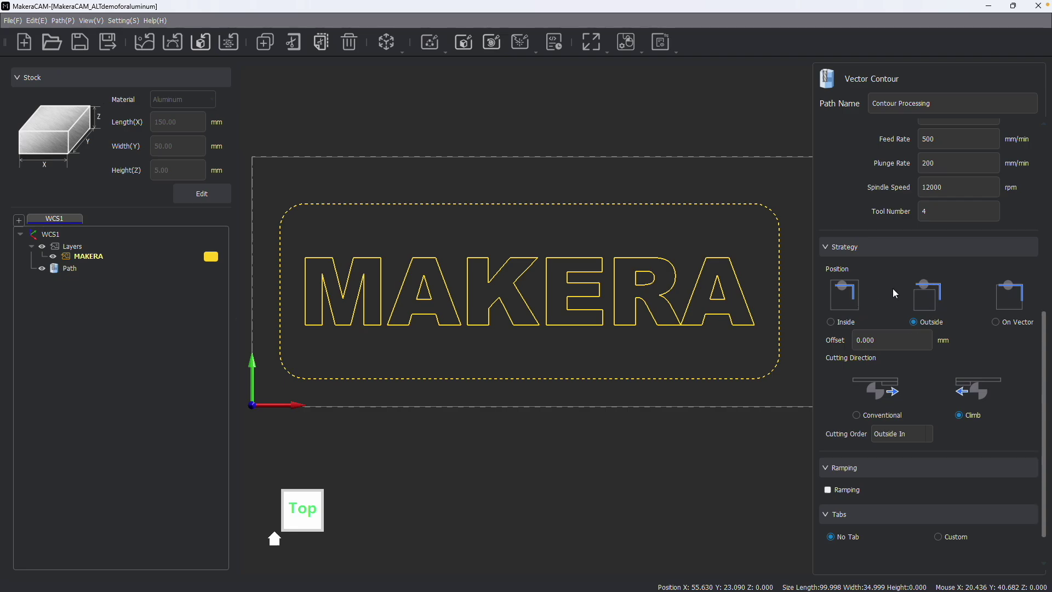
scroll(900, 410, "down", 1)
left_click(853, 559)
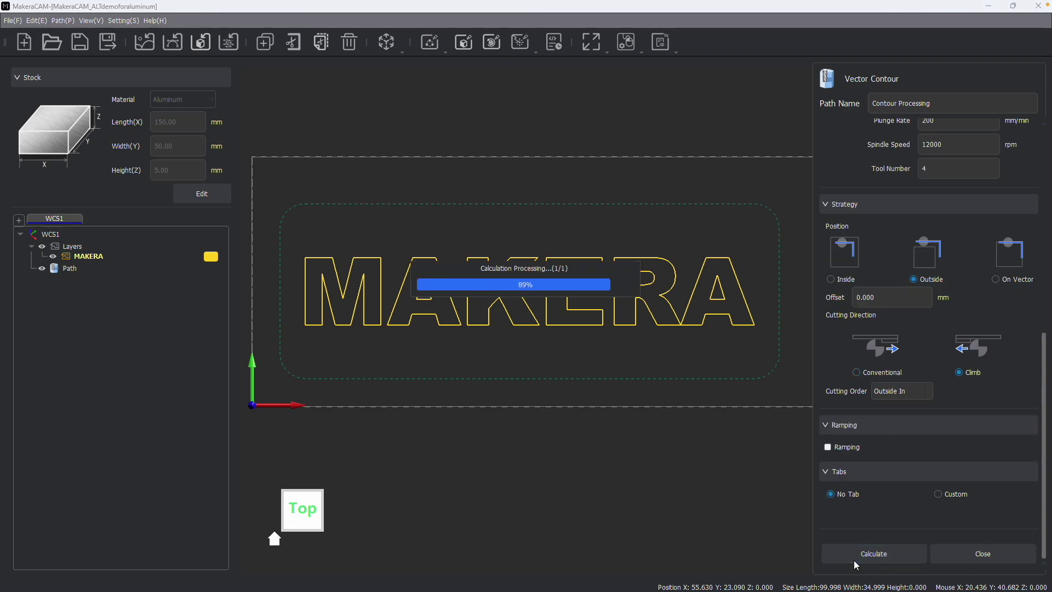
scroll(393, 237, "up", 2)
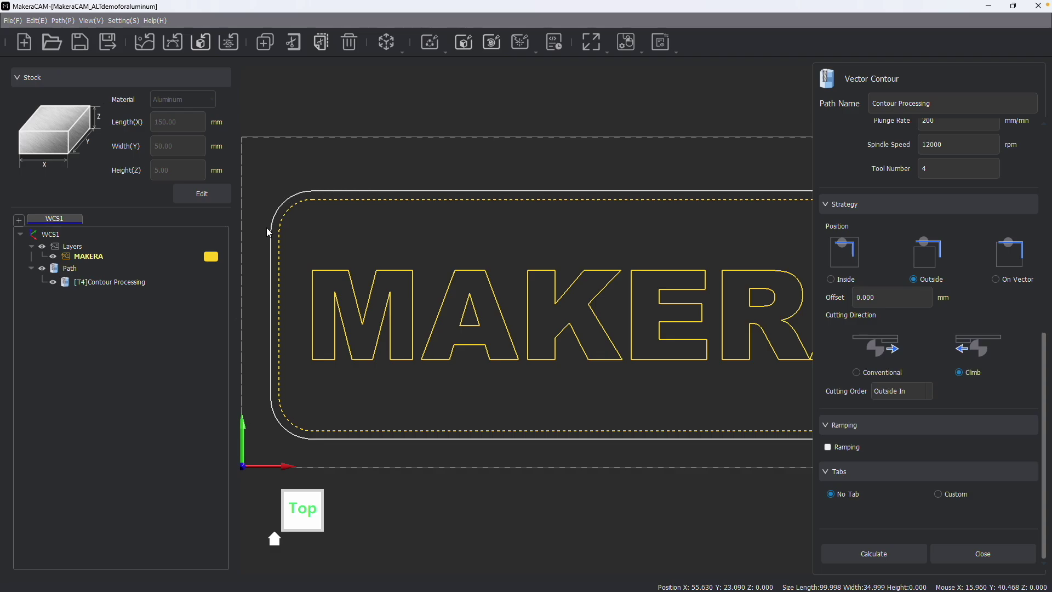
scroll(479, 423, "down", 3)
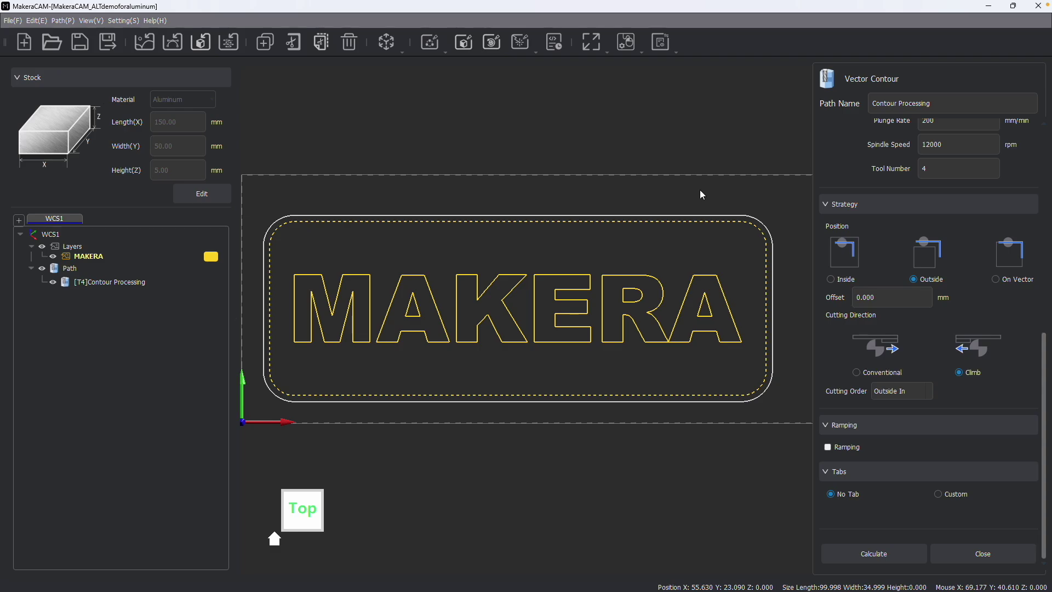
Recalculate the contour toolpath with the Inside position and once more with the On Vector position.
left_click(884, 555)
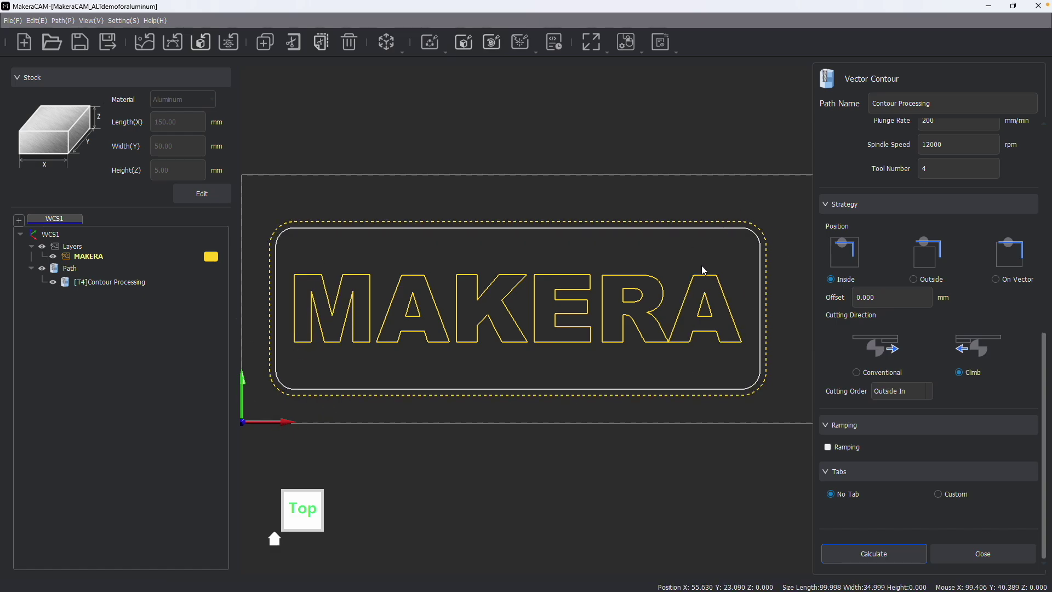
left_click(995, 279)
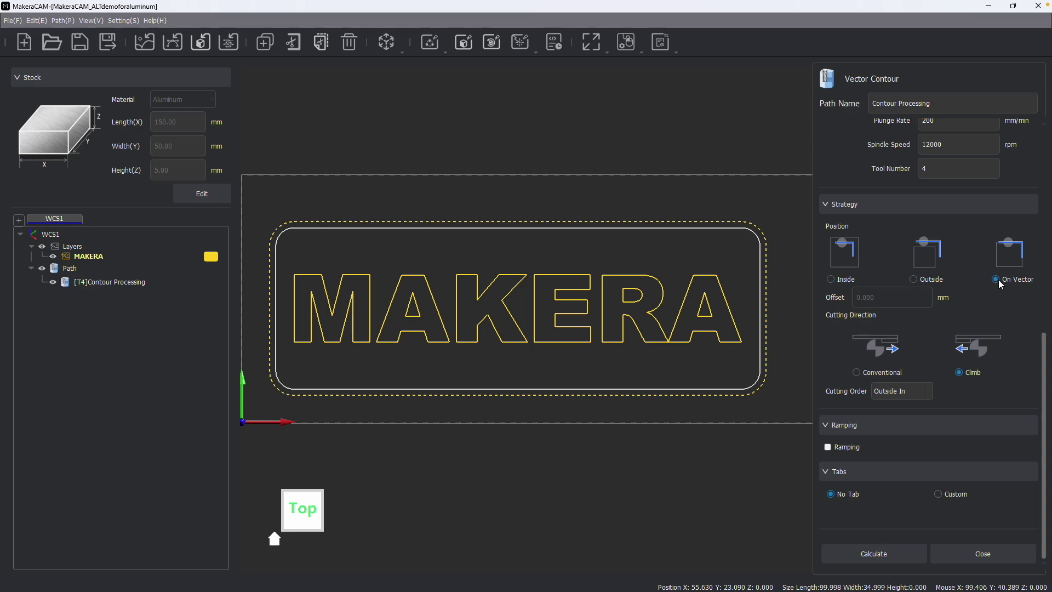
left_click(864, 560)
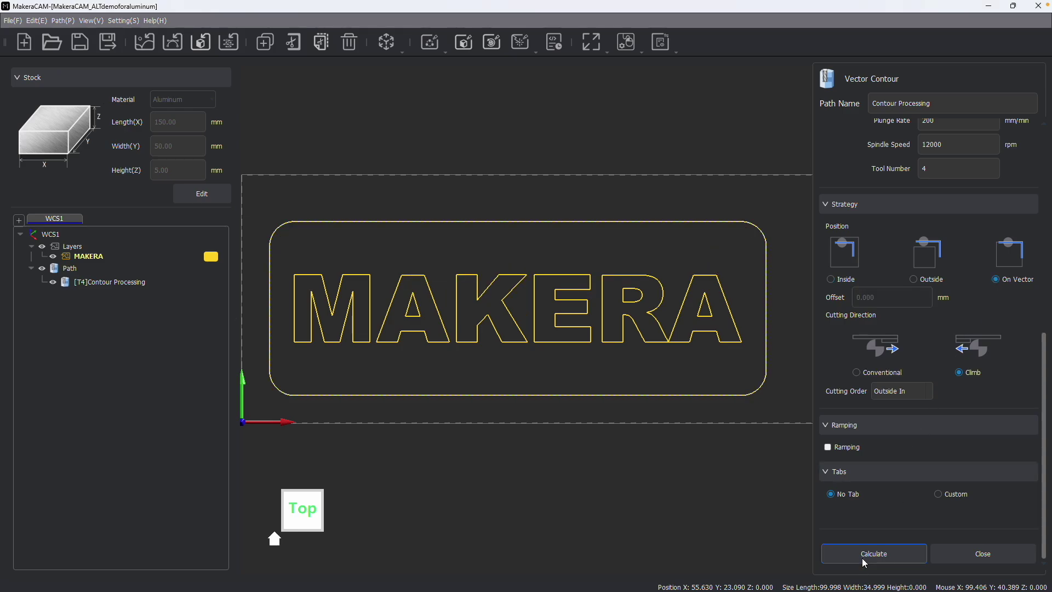
Set the cutting position to Outside with a 2 mm offset and recalculate the contour toolpath.
left_click(913, 279)
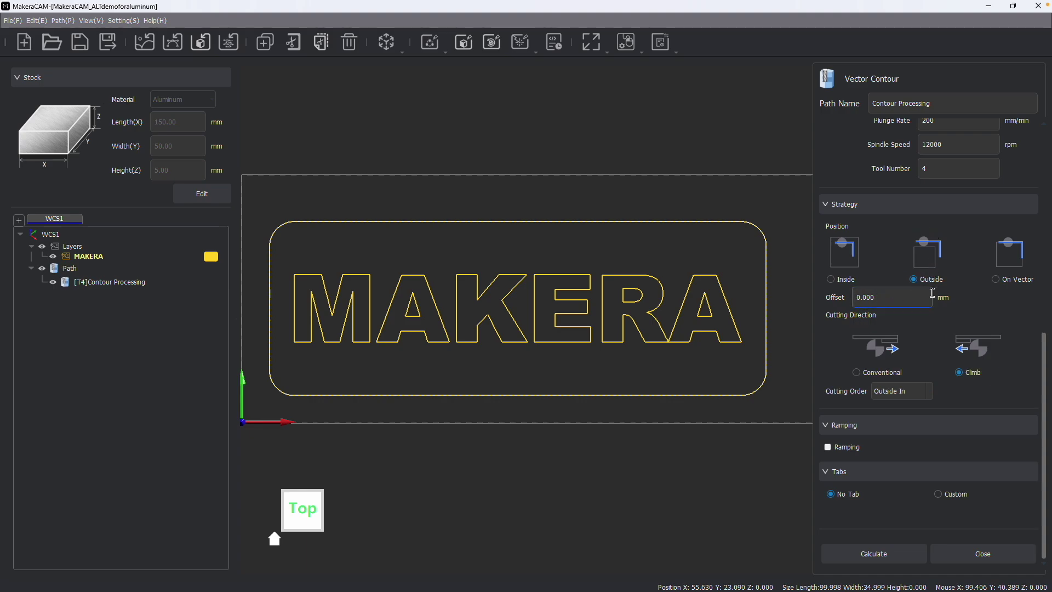
left_click_drag(879, 297, 818, 304)
type("2")
left_click(874, 555)
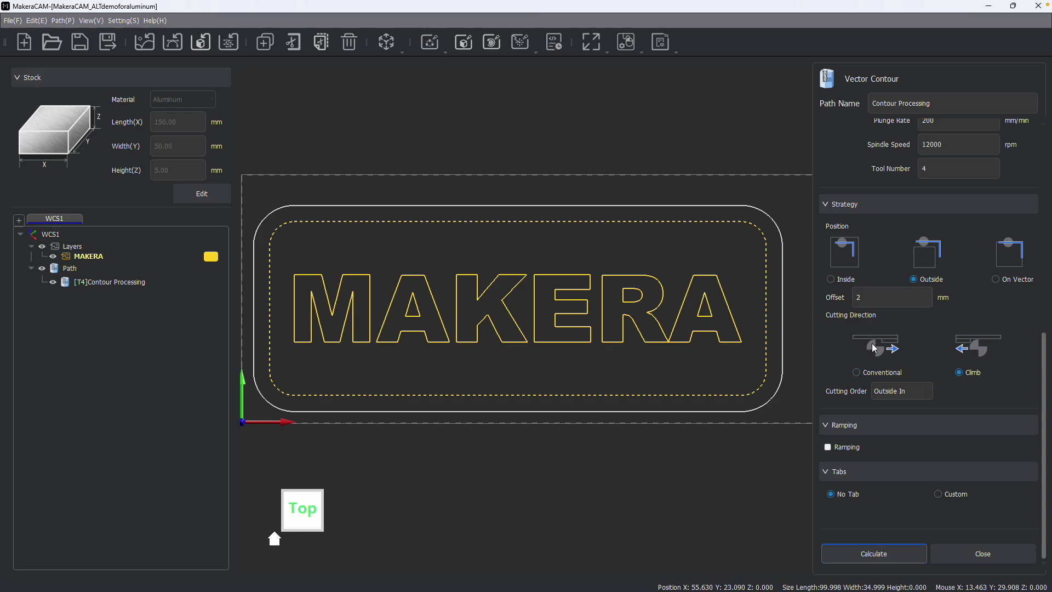
Set the contour offset to 0 mm and recalculate the toolpath.
left_click_drag(922, 300, 843, 296)
type("0")
left_click(894, 549)
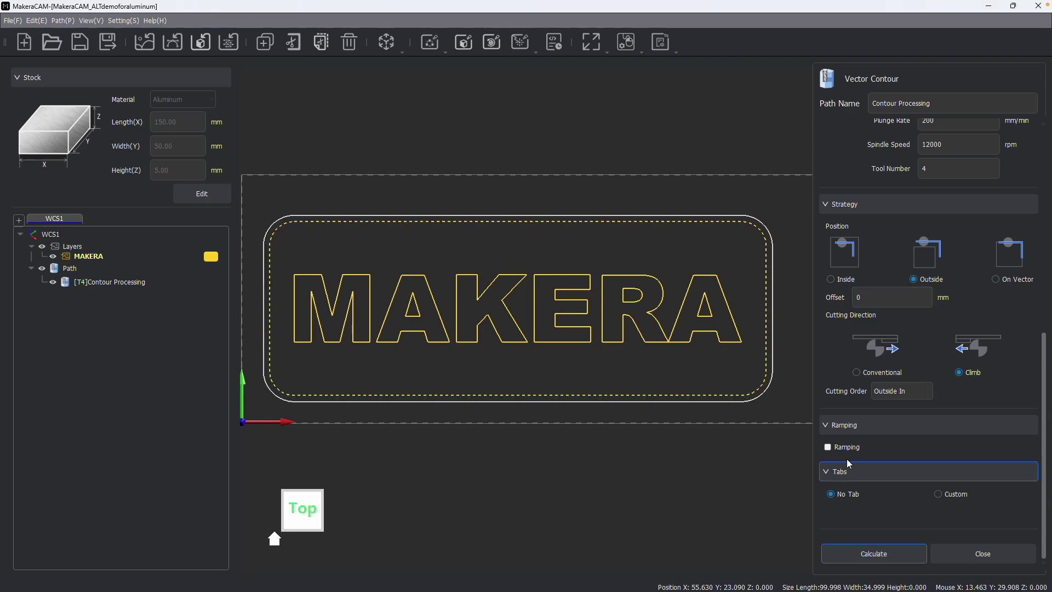
Enable ramping for the contour path and review its distance and angle options.
left_click(828, 447)
scroll(882, 419, "down", 1)
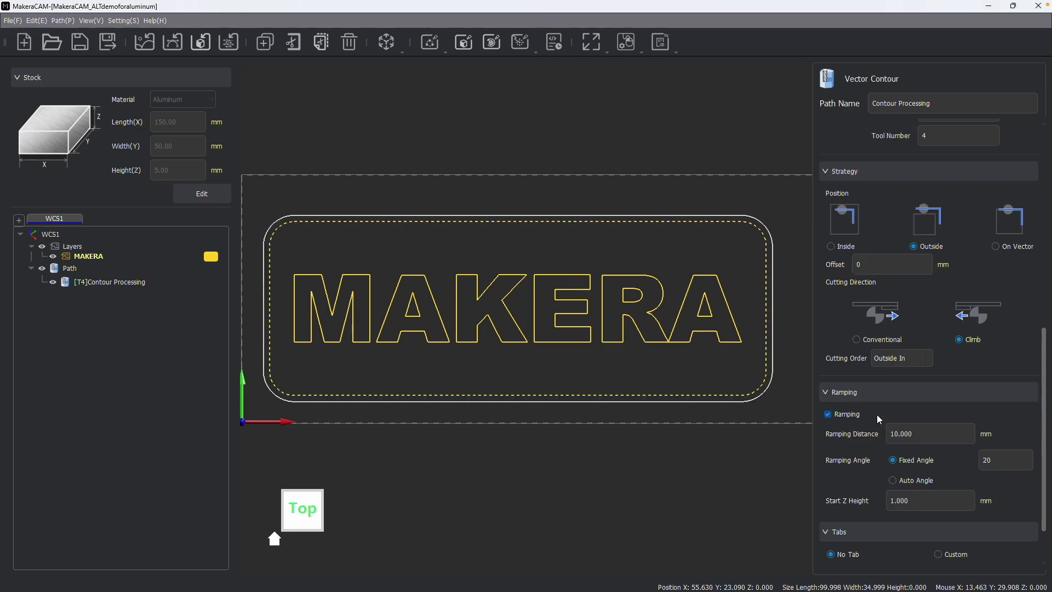
scroll(877, 414, "down", 1)
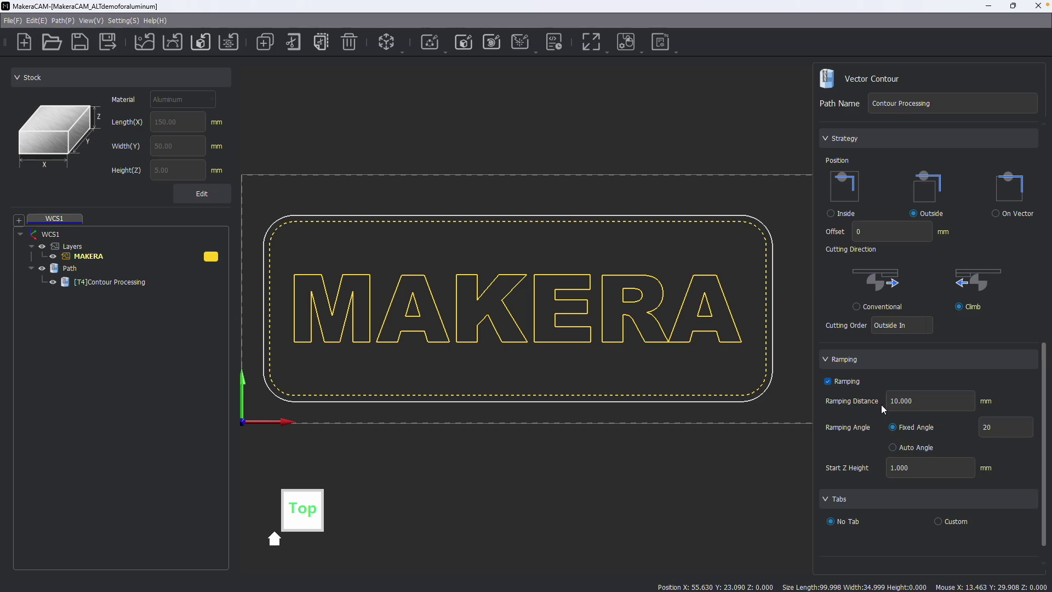
scroll(870, 395, "down", 1)
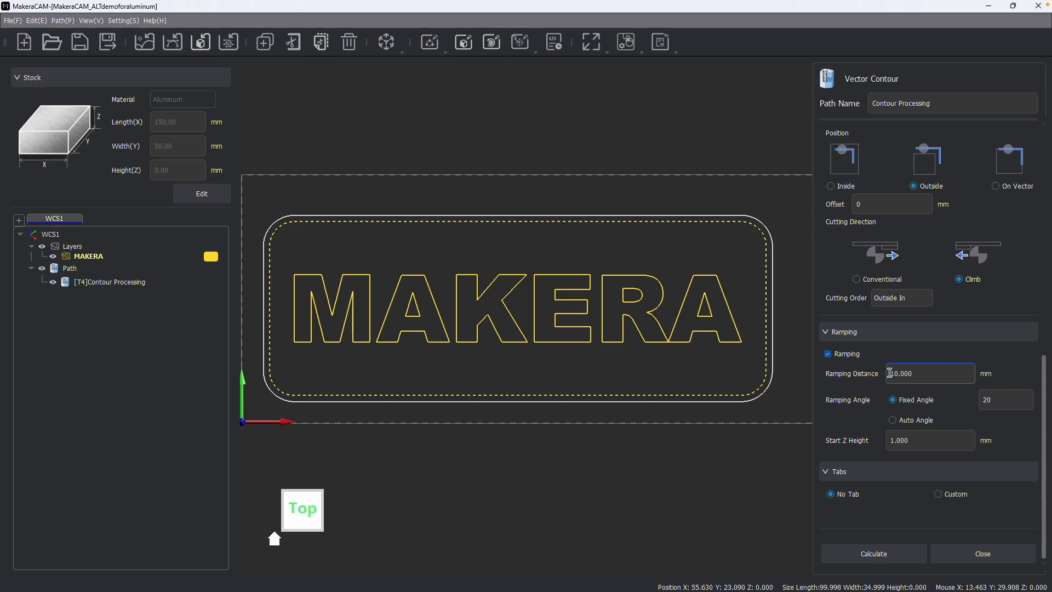
scroll(583, 164, "down", 3)
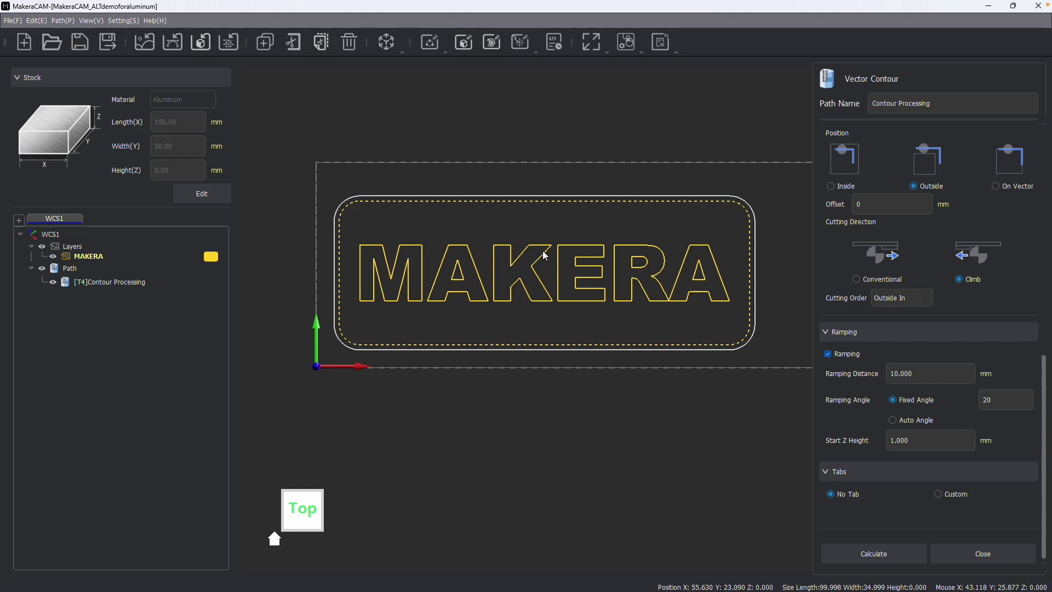
Switch the contour to custom tabs with a Rectangle shape, 4 mm width and 1.5 mm thickness.
left_click(938, 494)
scroll(577, 318, "down", 1)
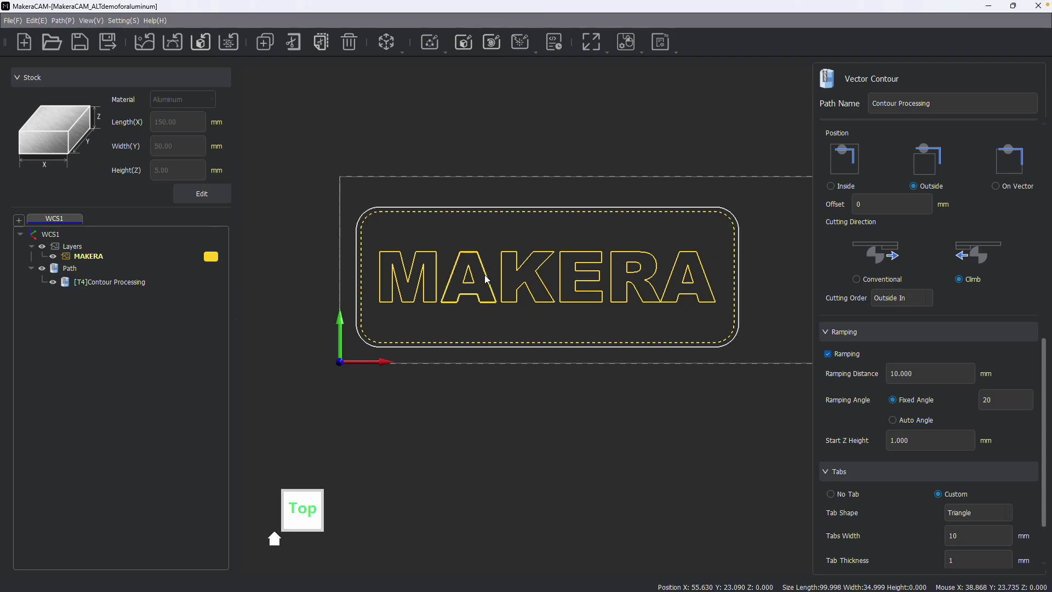
scroll(425, 376, "up", 1)
scroll(463, 364, "up", 1)
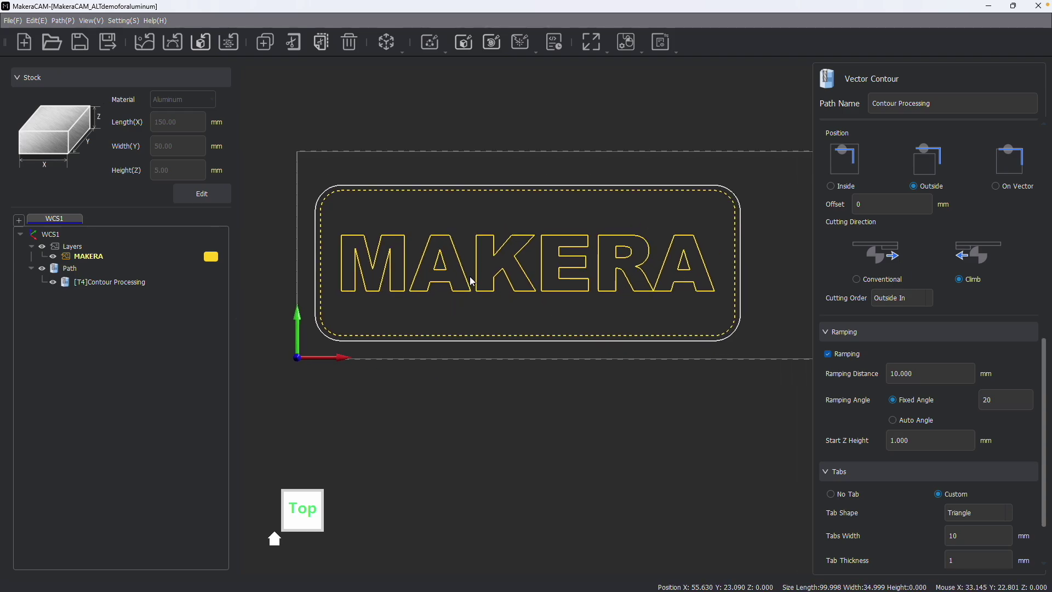
scroll(867, 425, "down", 2)
scroll(964, 446, "down", 1)
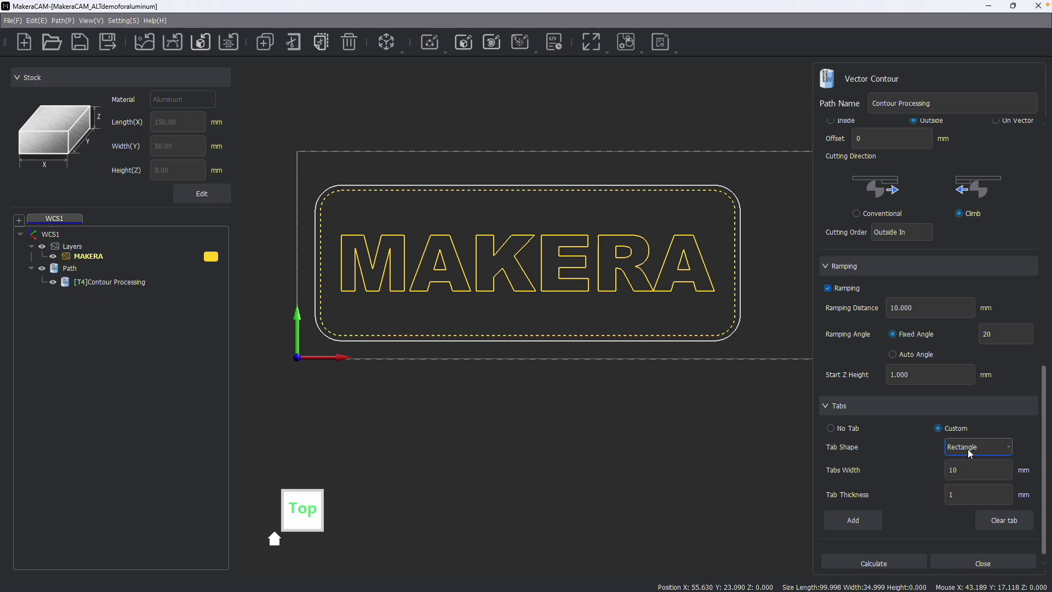
left_click_drag(966, 469, 936, 471)
type("4")
left_click(980, 495)
type(".5")
Add one holding tab near the middle of each of the rounded border's four sides.
left_click(853, 527)
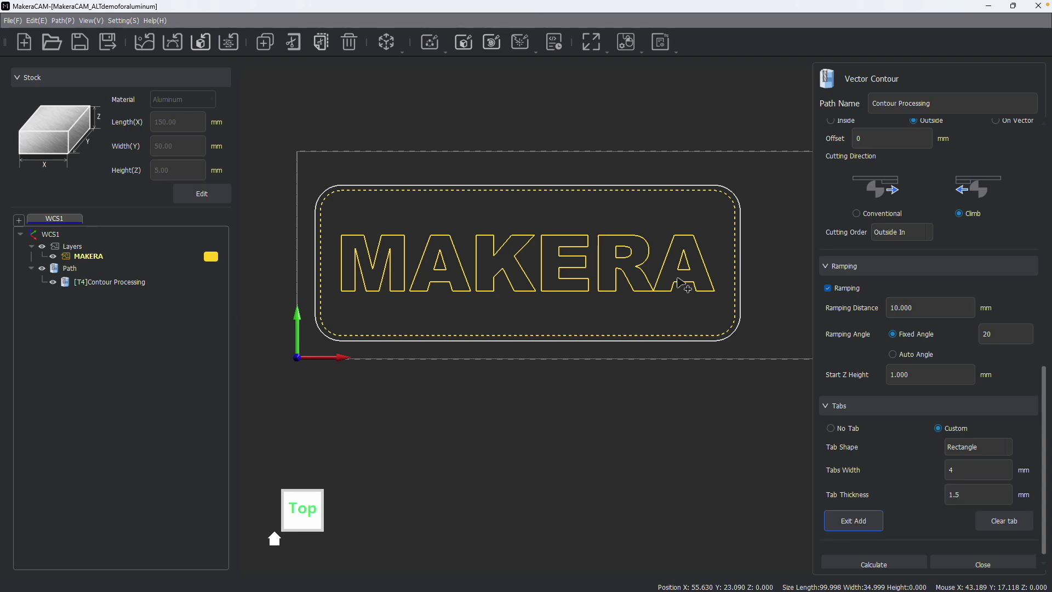
left_click(735, 261)
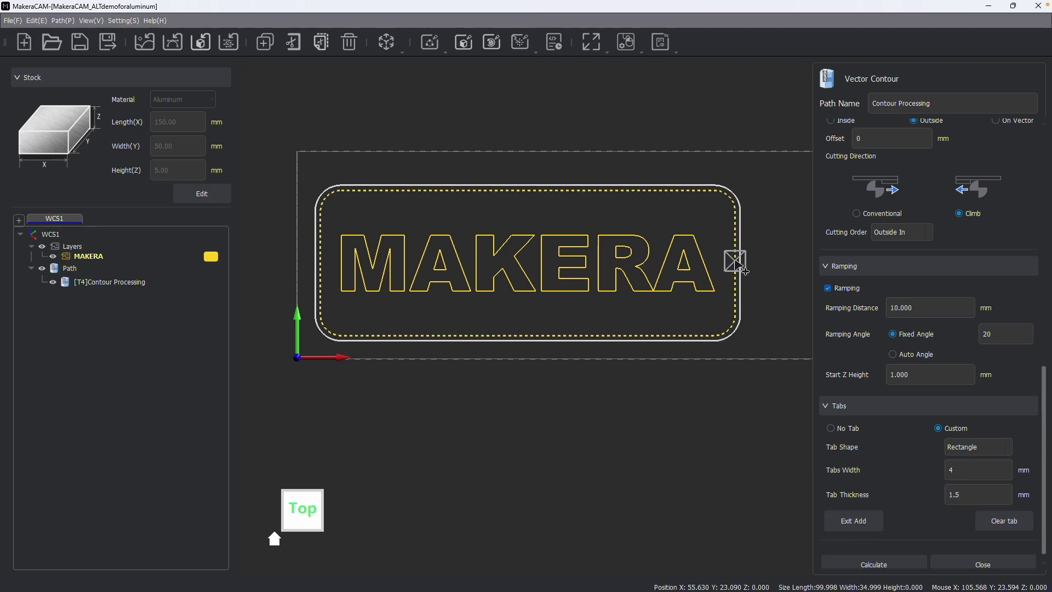
left_click(514, 191)
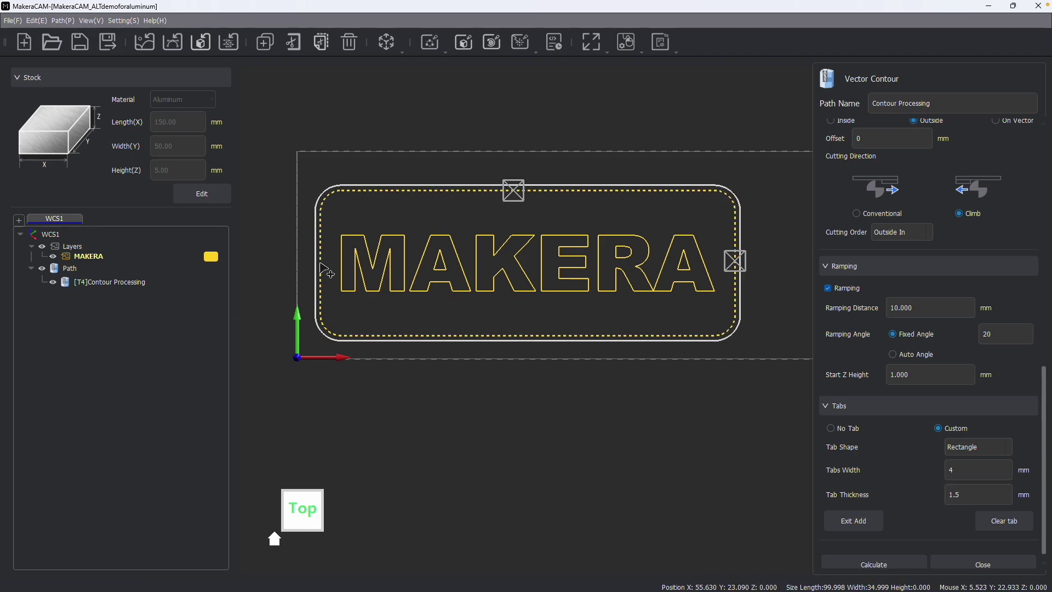
left_click(320, 270)
left_click(513, 335)
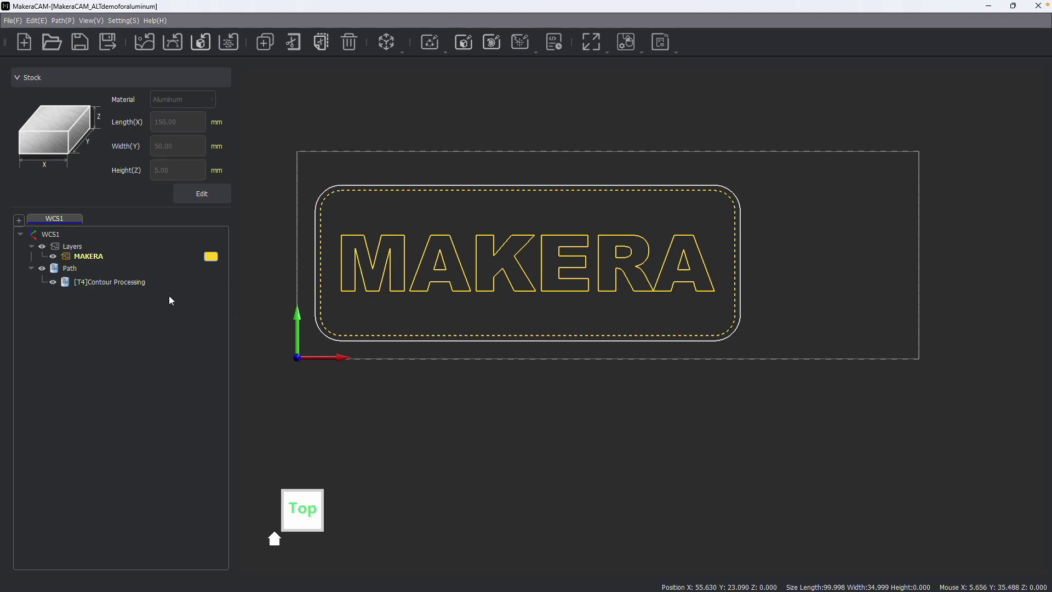
Delete the [T4]Contour Processing path from WCS1.
right_click(115, 282)
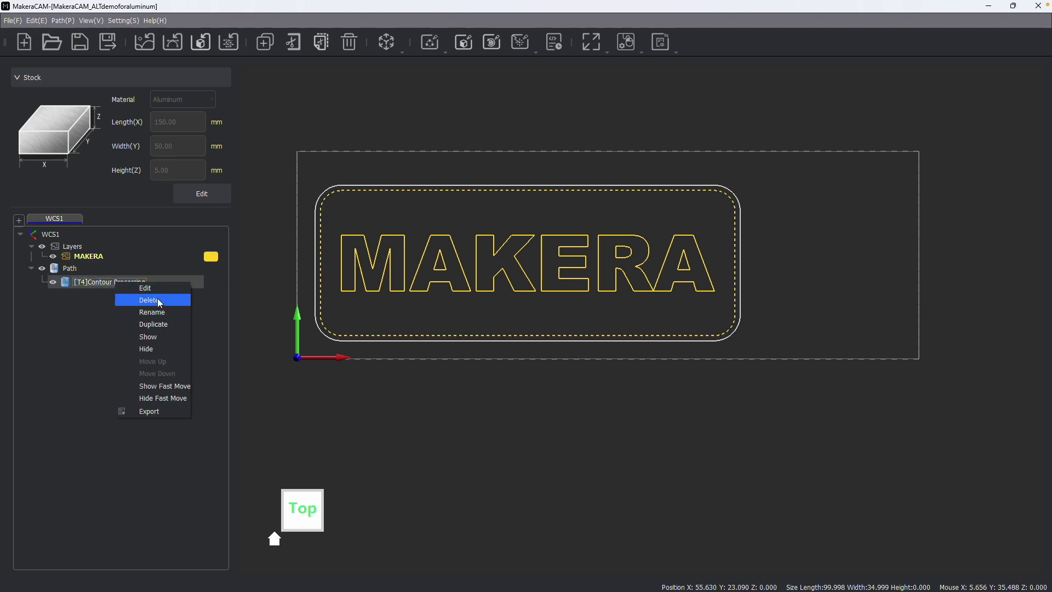
left_click(149, 300)
Start a new Vector Contour operation and set its cutting order to Auto.
left_click(430, 42)
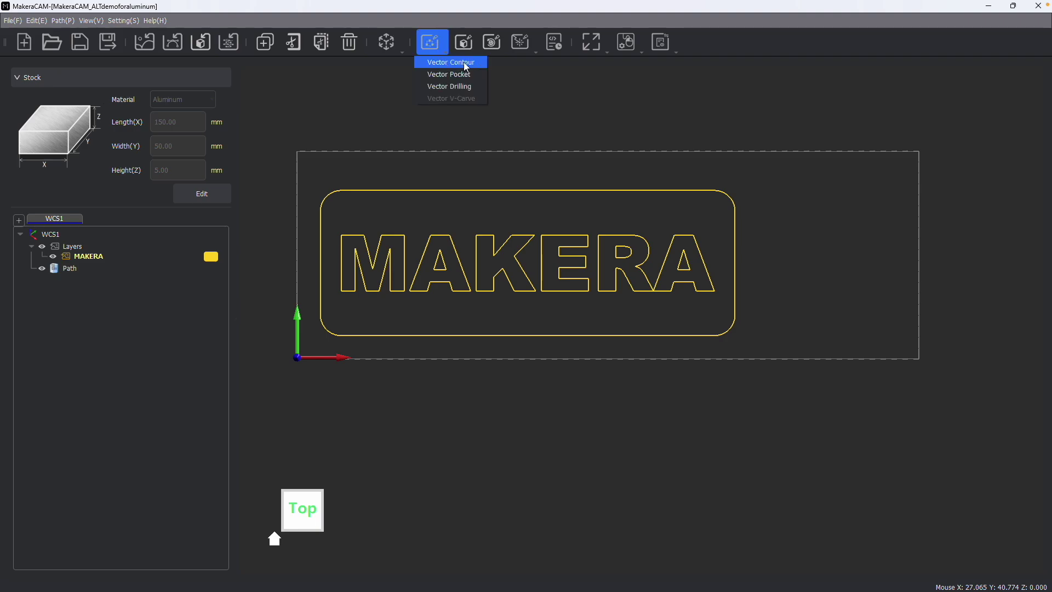
left_click(457, 62)
scroll(438, 228, "up", 2)
scroll(929, 225, "down", 1)
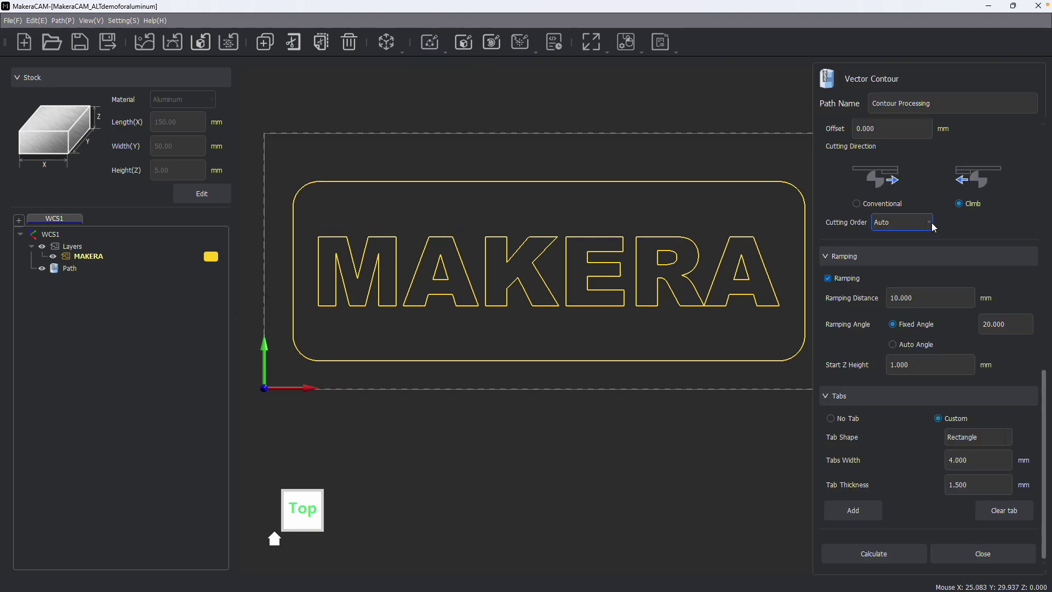
Select the MAKERA letter vectors without the rounded border and set the contour's end depth to .5 mm.
scroll(1005, 231, "up", 10)
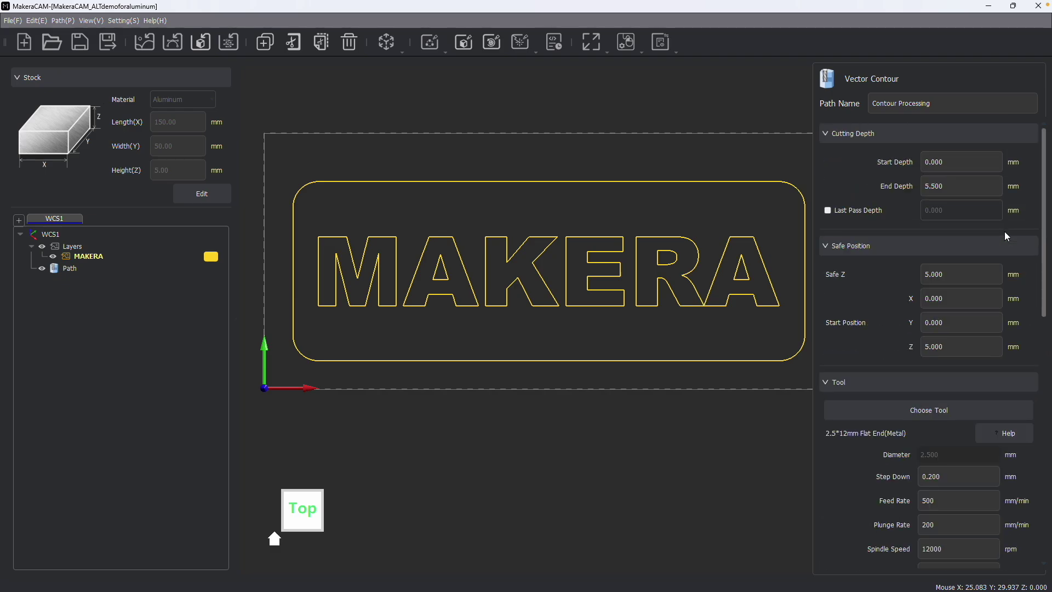
middle_click_drag(420, 225, 304, 226)
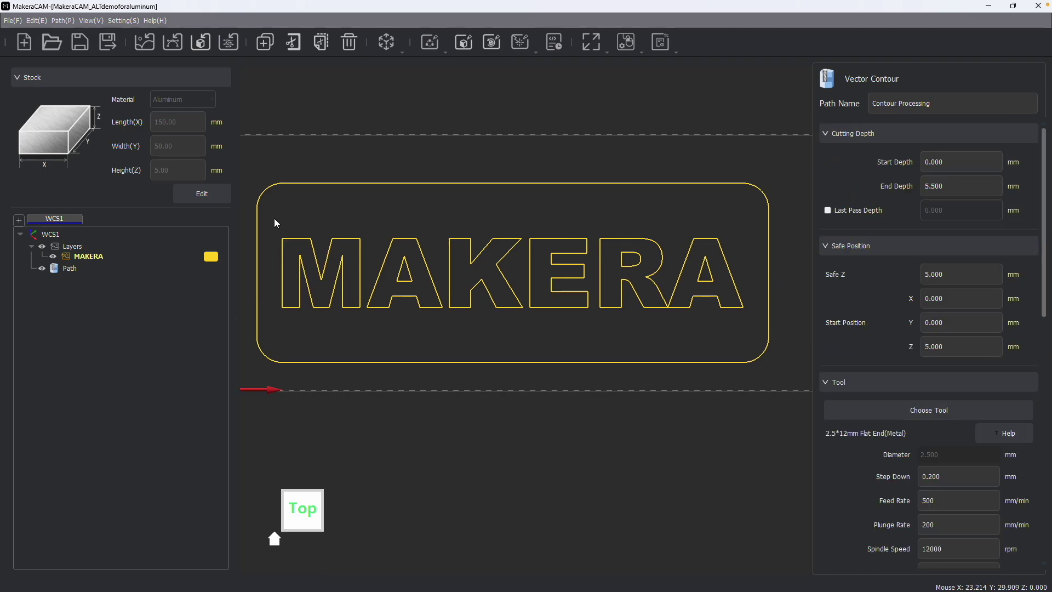
left_click_drag(274, 219, 750, 333)
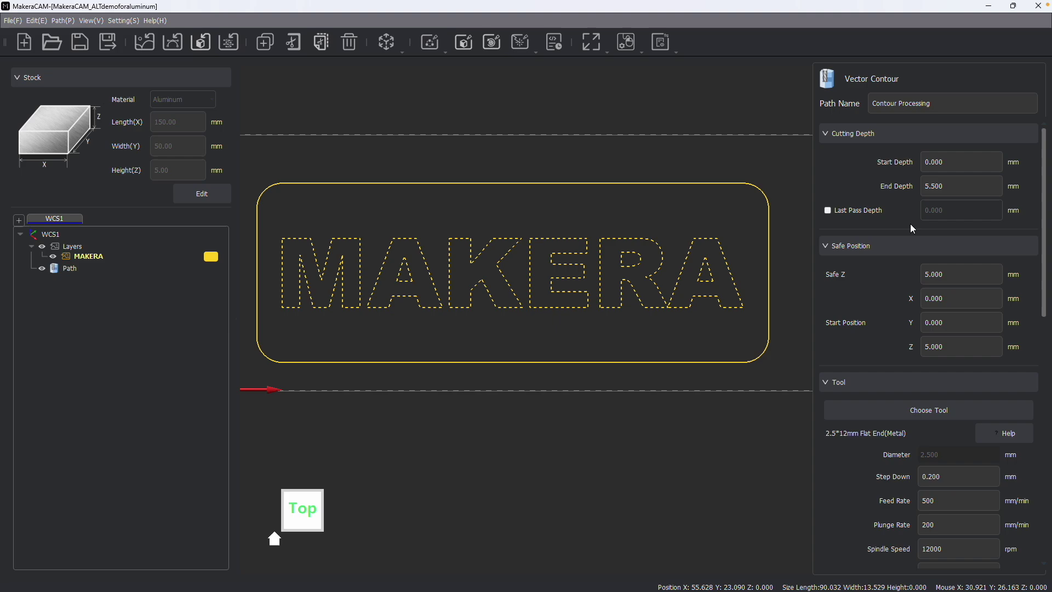
left_click(950, 187)
double_click(949, 187)
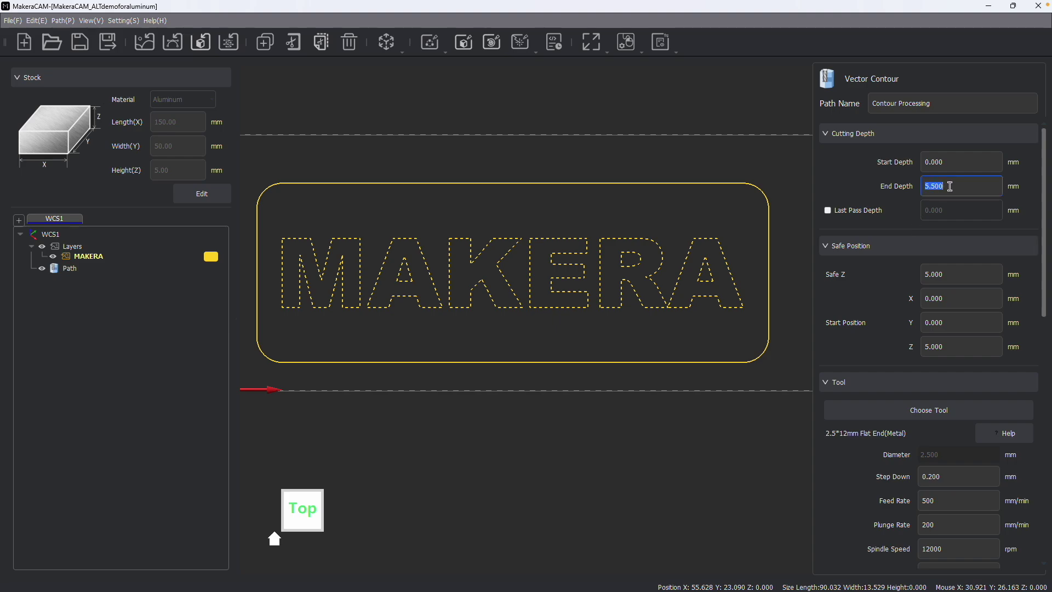
type(".5")
Choose the 0.2mm*30° Engraving(Metal) tool from the single-flute metal engraving group for the contour.
left_click(886, 410)
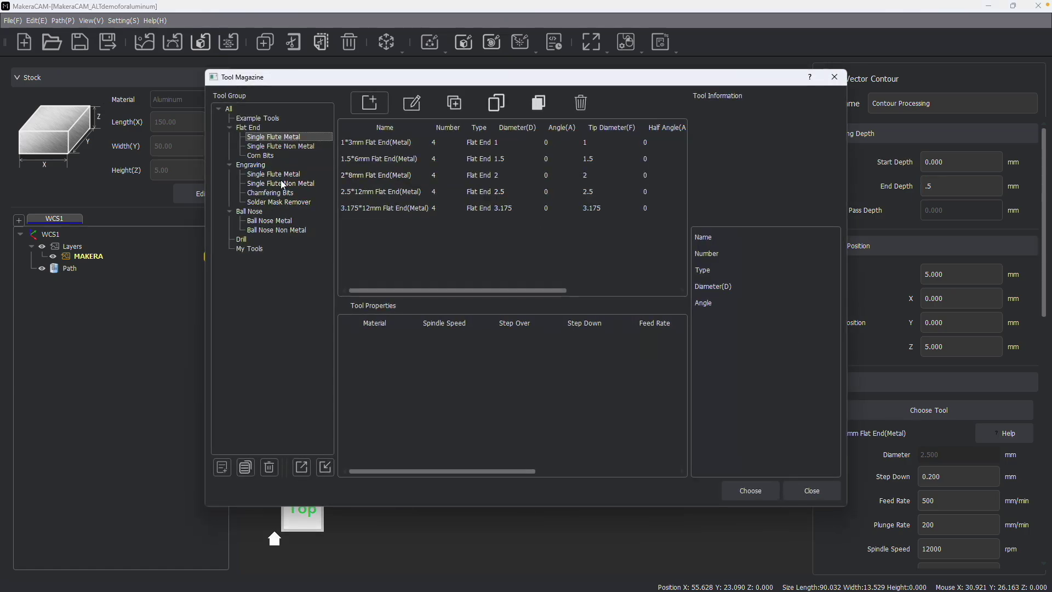
left_click(280, 176)
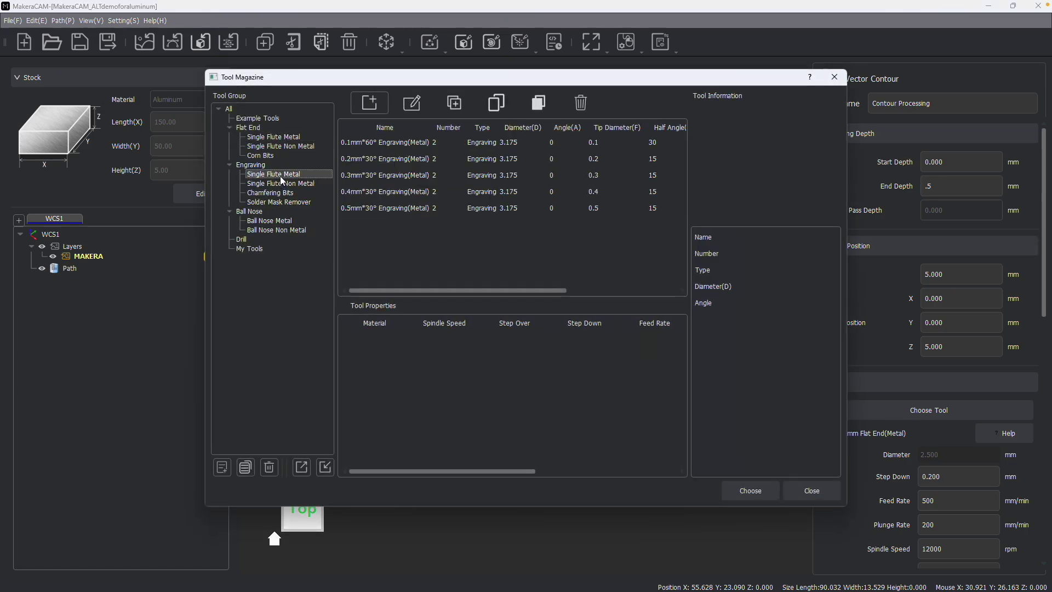
left_click(385, 159)
left_click(751, 490)
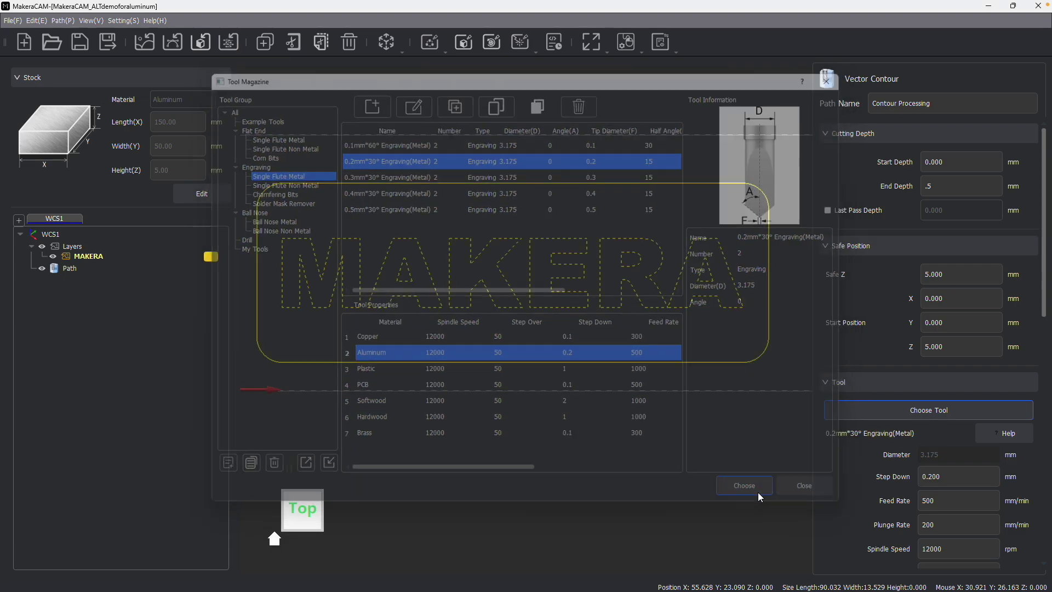
Set the contour's cutting position to On Vector and switch its tabs to No Tab.
scroll(900, 406, "down", 5)
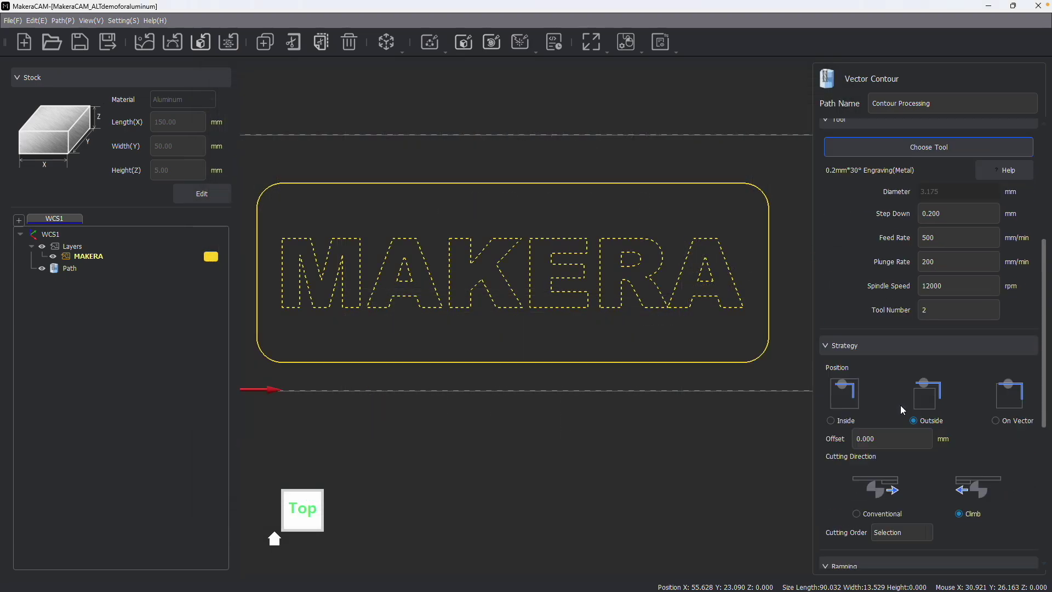
left_click(996, 421)
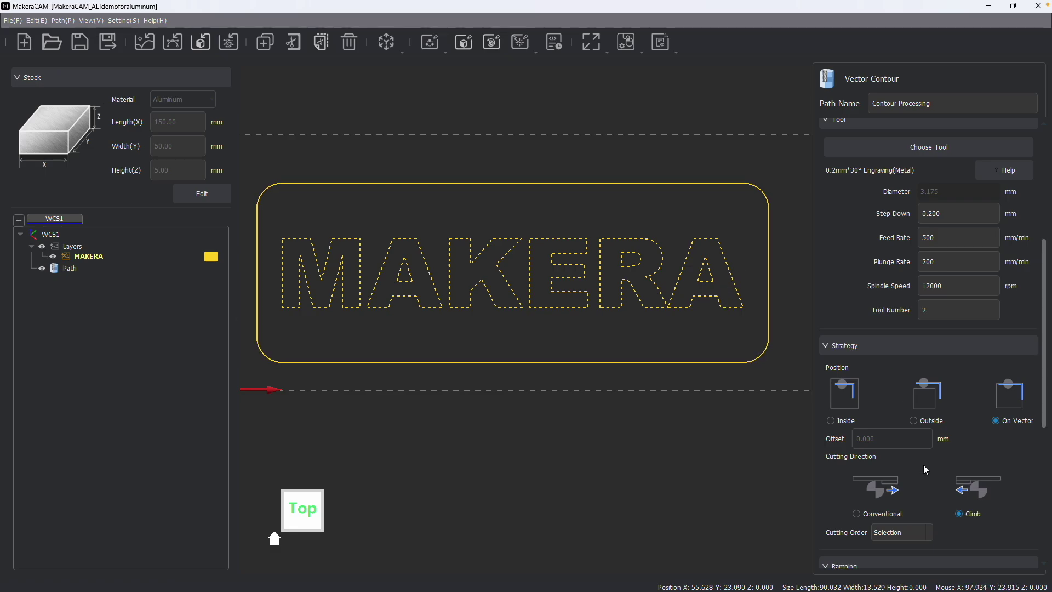
scroll(924, 470, "down", 5)
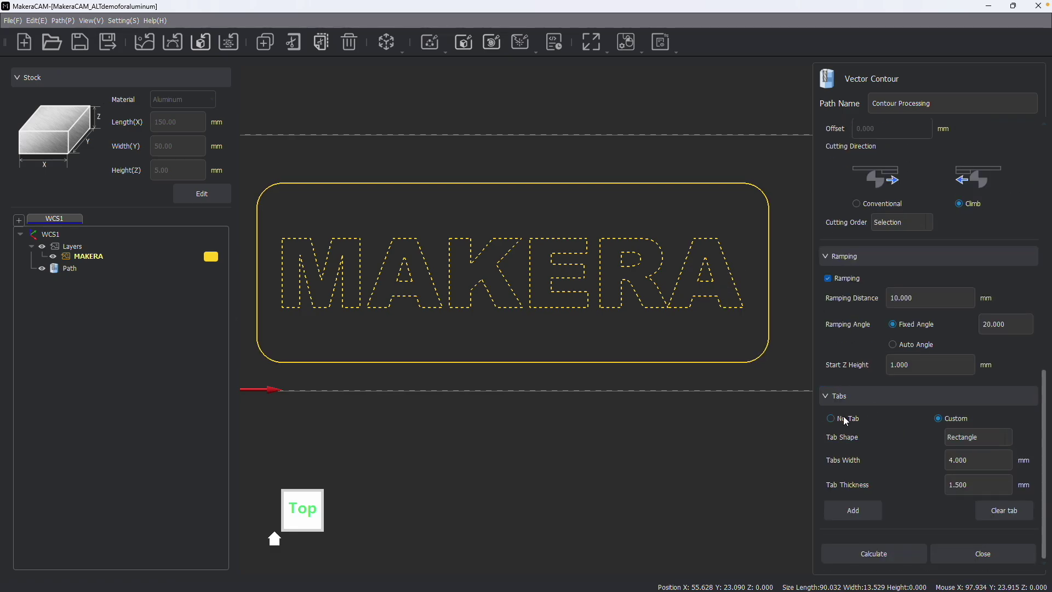
left_click(846, 421)
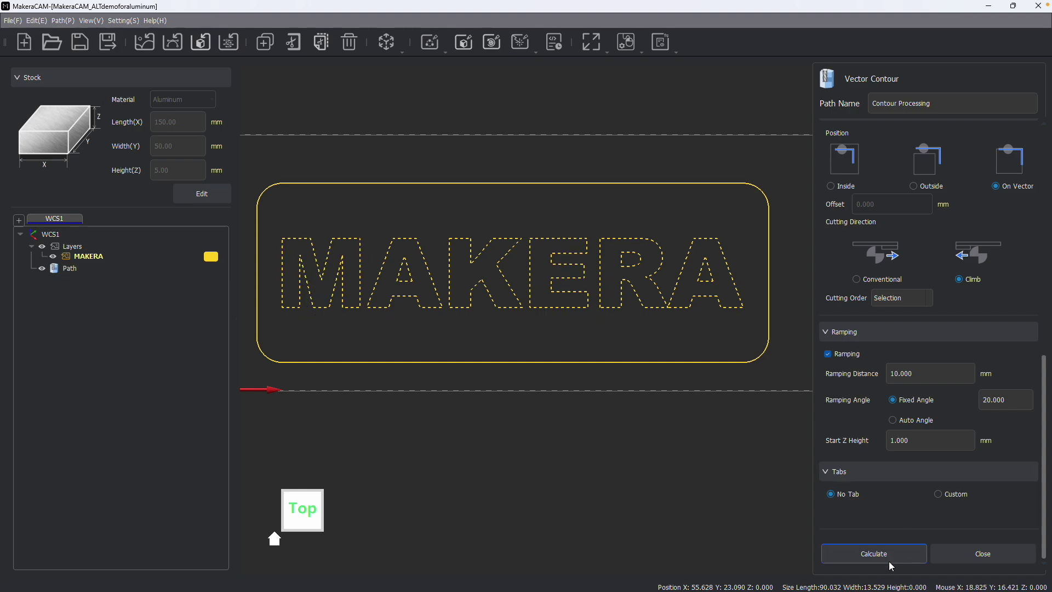
Calculate the letters' contour toolpath, close the operation settings and hide the MAKERA vector layer.
left_click(889, 560)
left_click(957, 560)
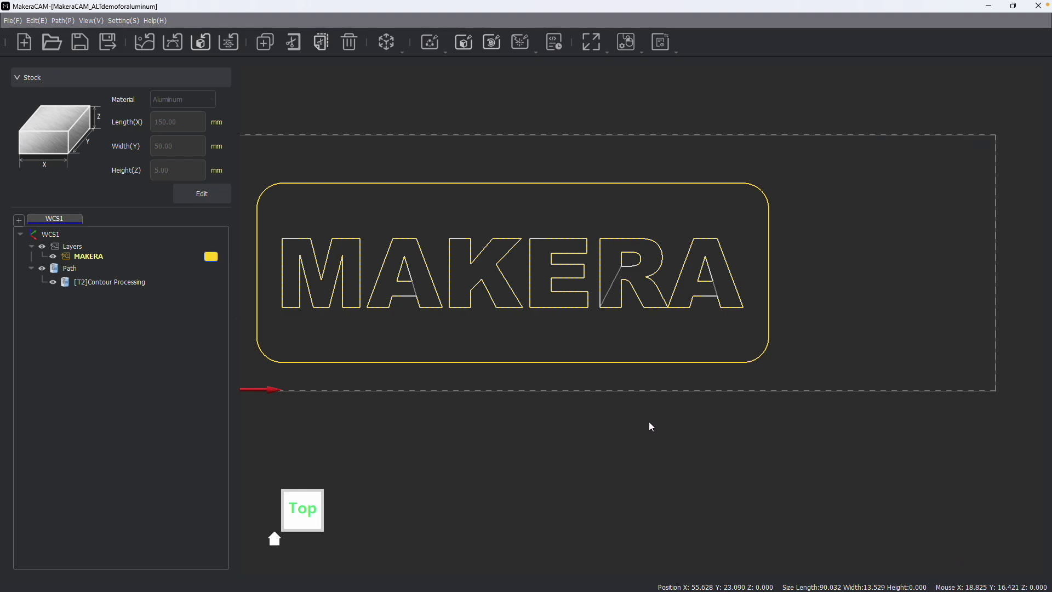
left_click(52, 256)
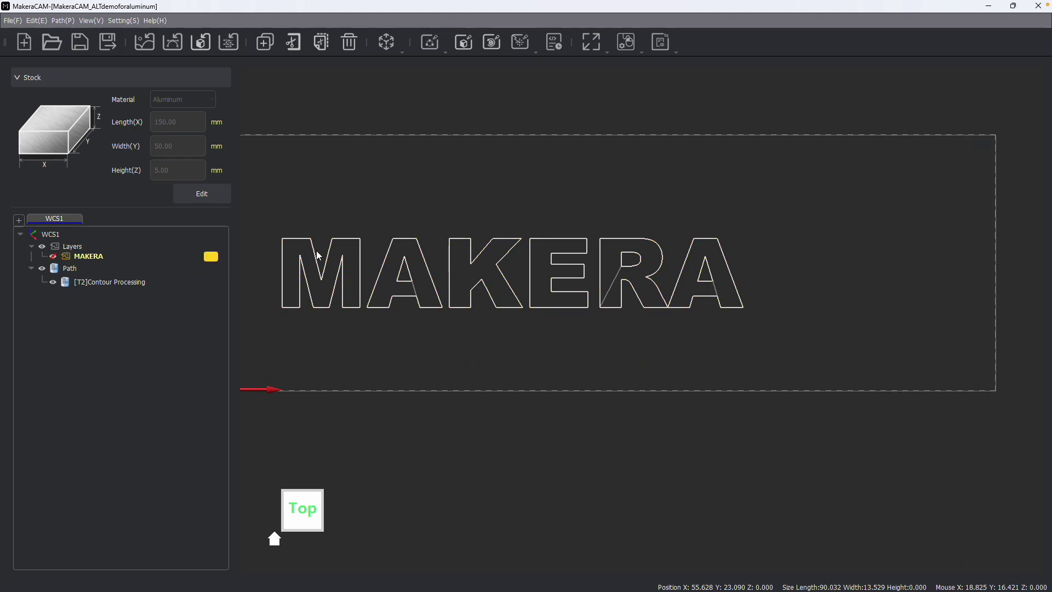